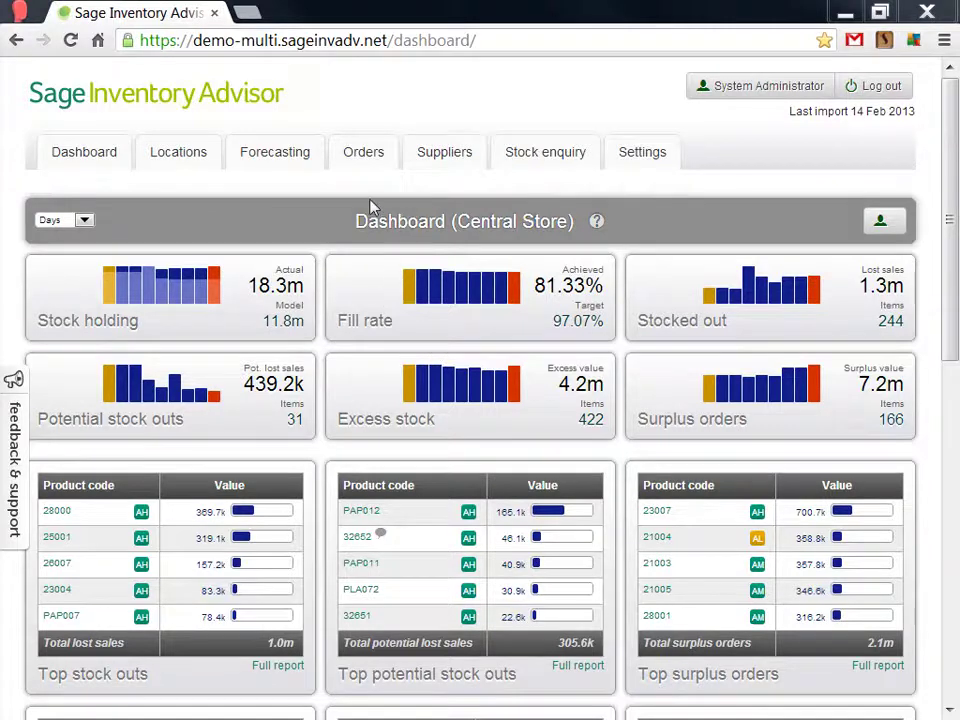
# Step: Create a new order for Main Branch, covering all items and groups, sourced from the Central Store warehouse
pyautogui.click(366, 161)
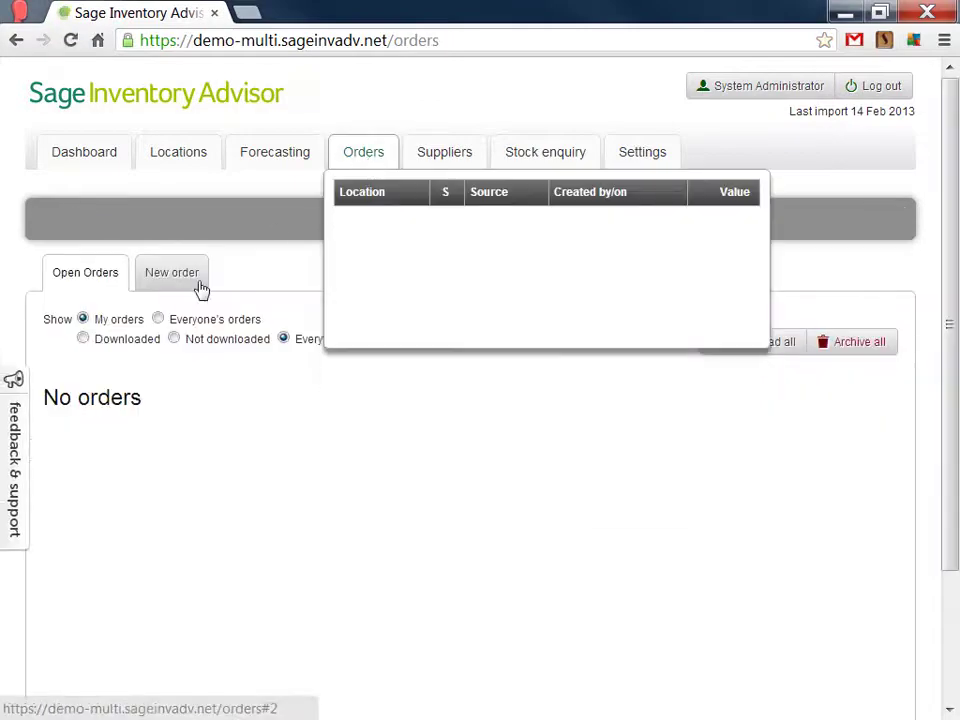
pyautogui.click(157, 282)
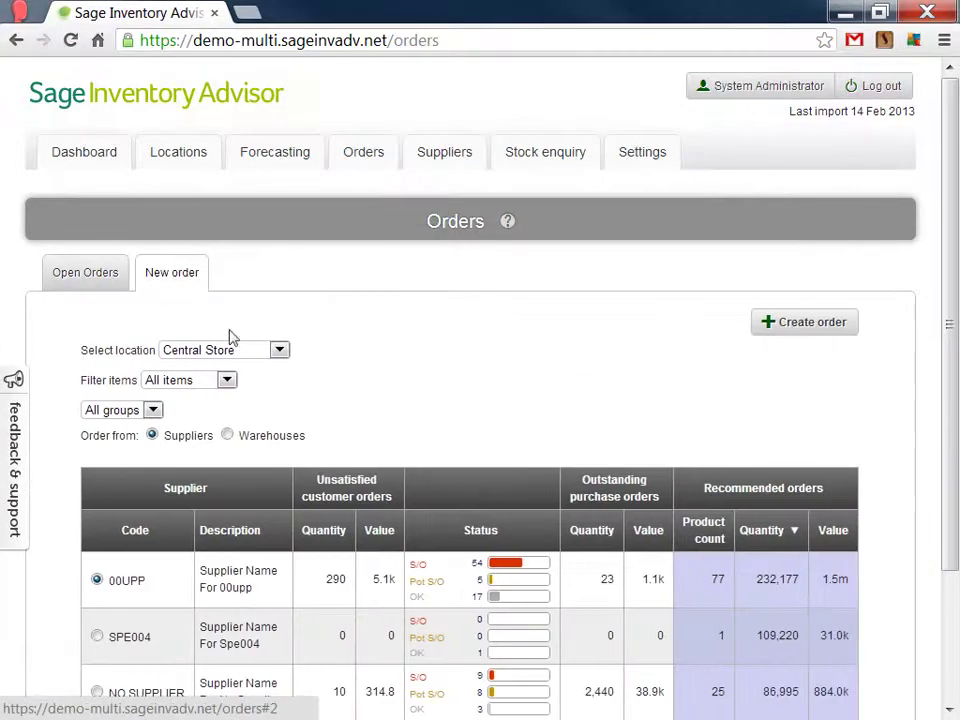
pyautogui.click(252, 352)
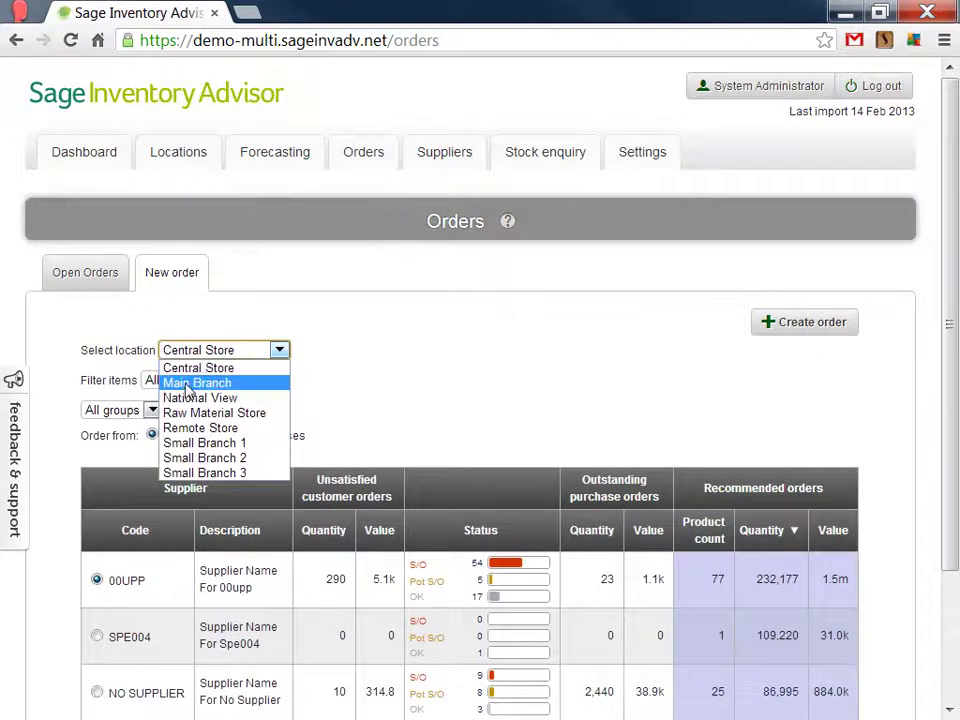
pyautogui.click(187, 385)
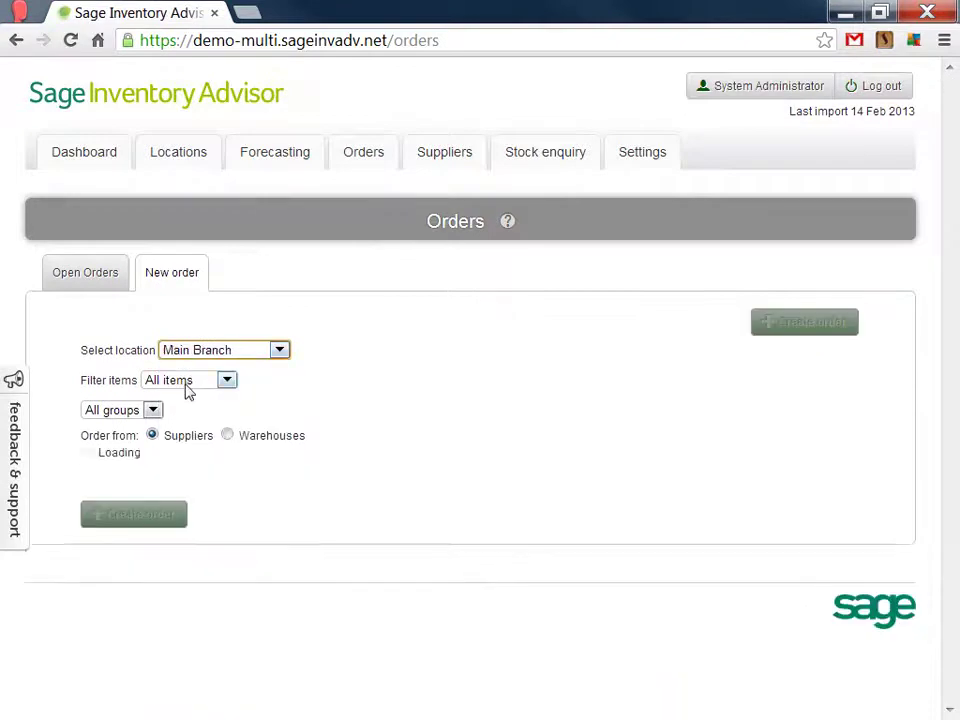
pyautogui.click(229, 438)
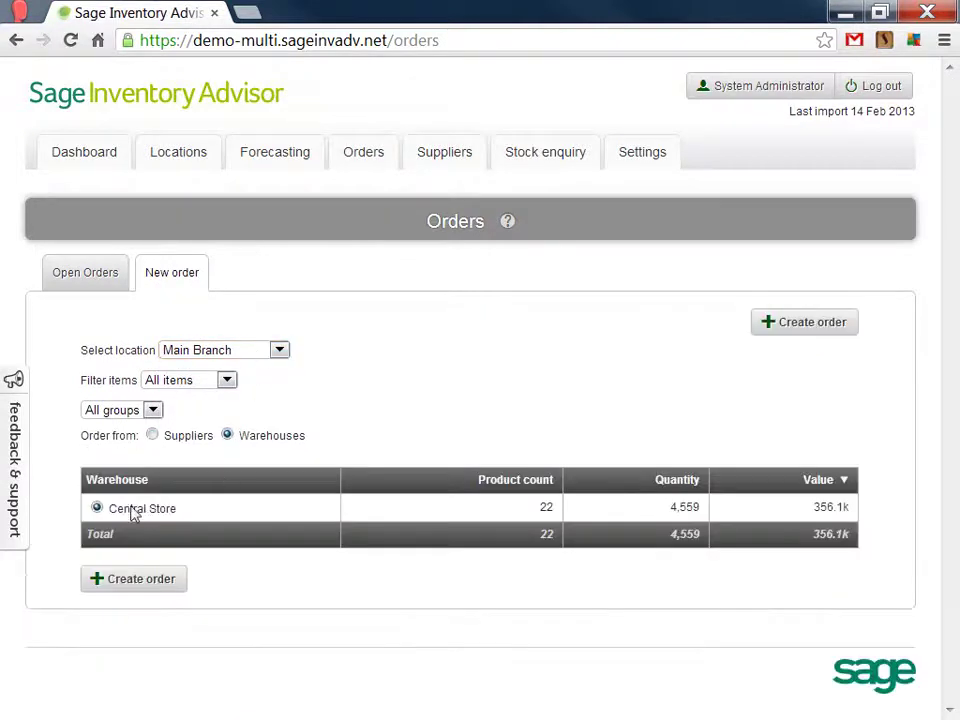
pyautogui.click(146, 582)
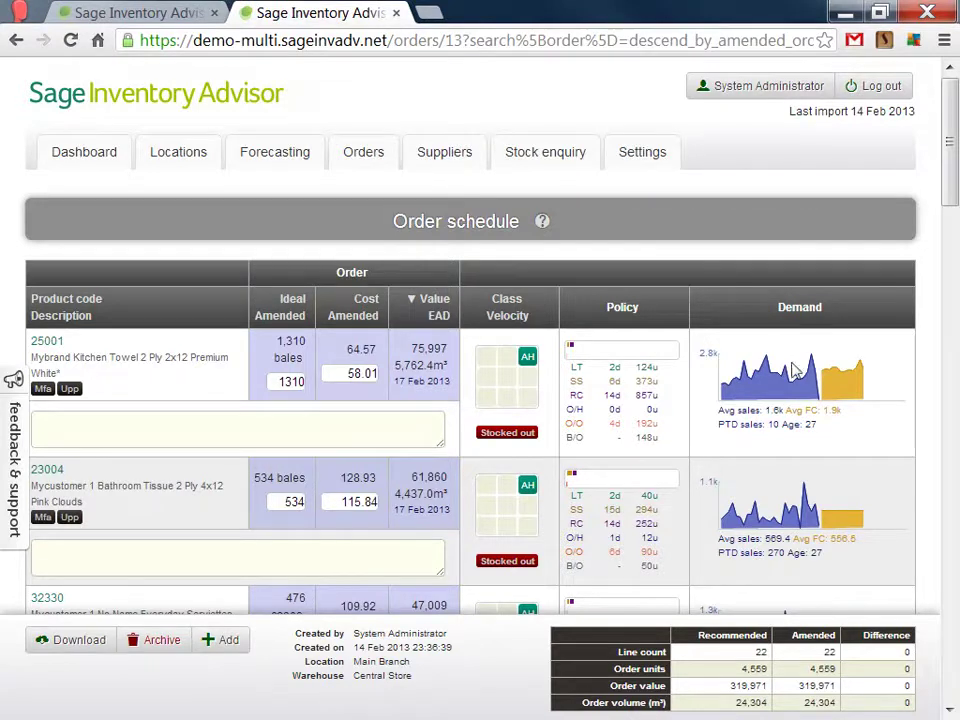
# Step: Set the amended order quantity of product 25001 to 1000 bales in the order schedule
pyautogui.moveTo(795, 372)
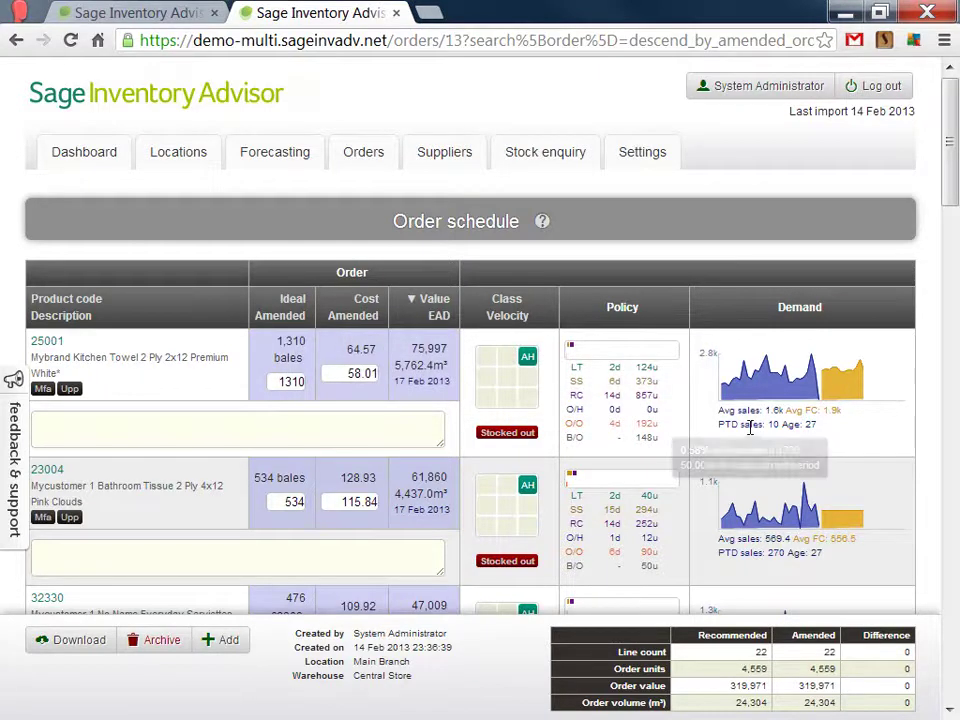
pyautogui.moveTo(732, 430)
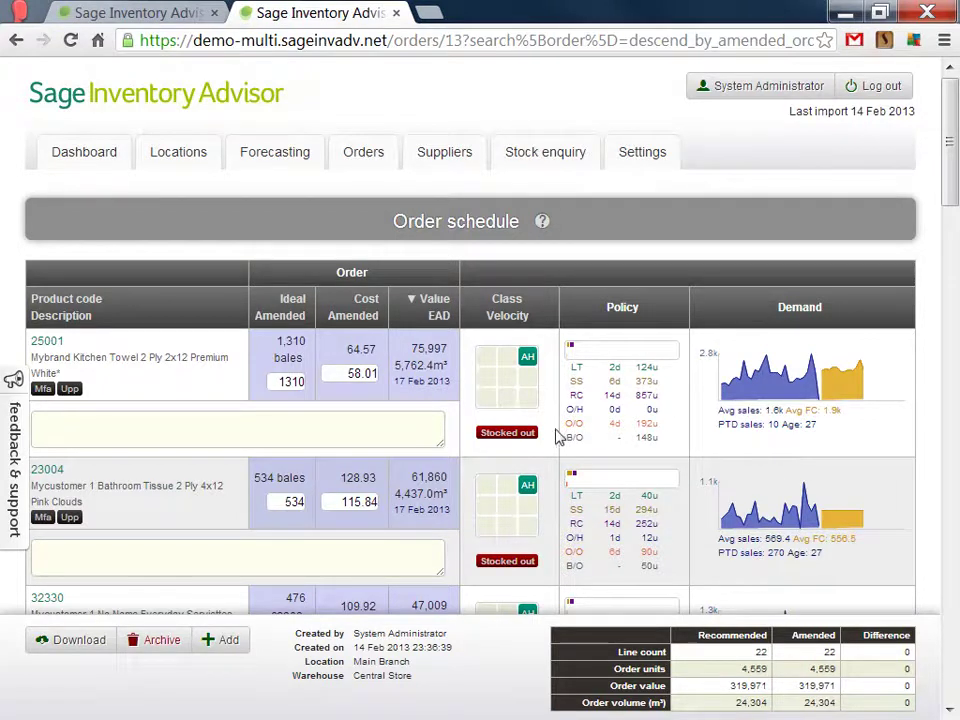
pyautogui.moveTo(574, 426)
pyautogui.doubleClick(288, 381)
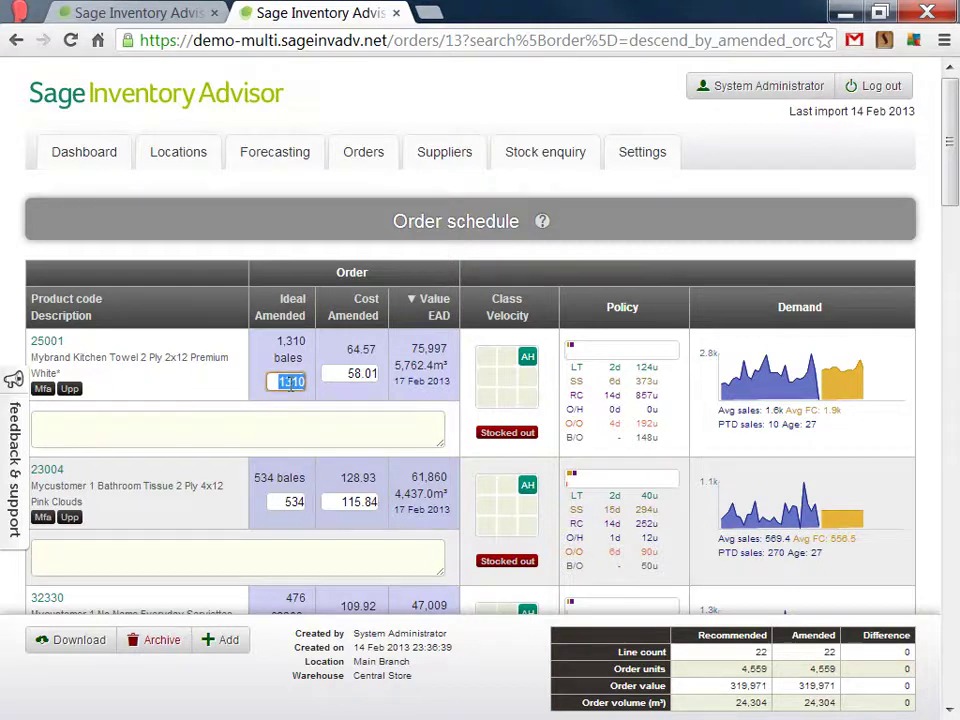
pyautogui.write('1000')
pyautogui.press('Tab')
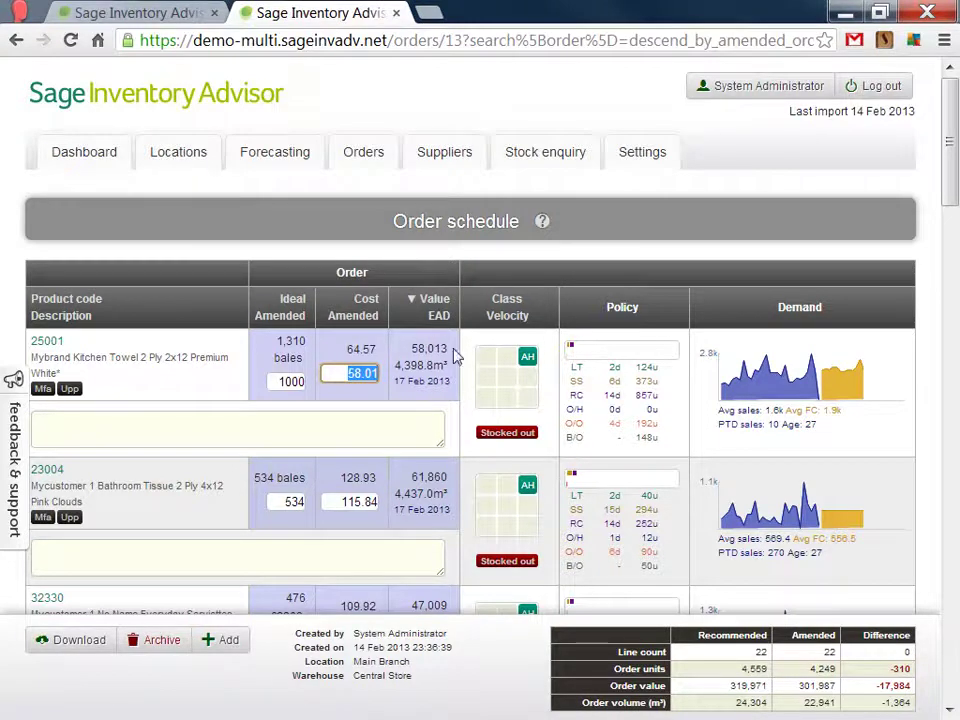
# Step: Open the stock enquiry for product 25001 and review its policy, demand and monthly forecast
pyautogui.click(52, 352)
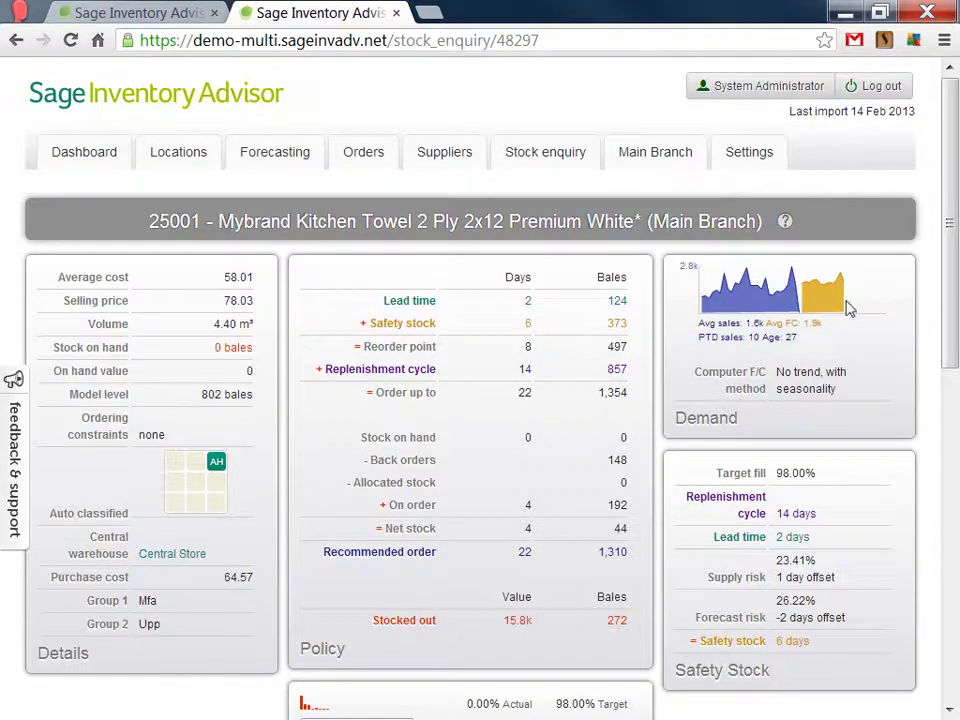
pyautogui.moveTo(780, 290)
pyautogui.scroll(-4, 98, 632)
pyautogui.scroll(-3, 98, 632)
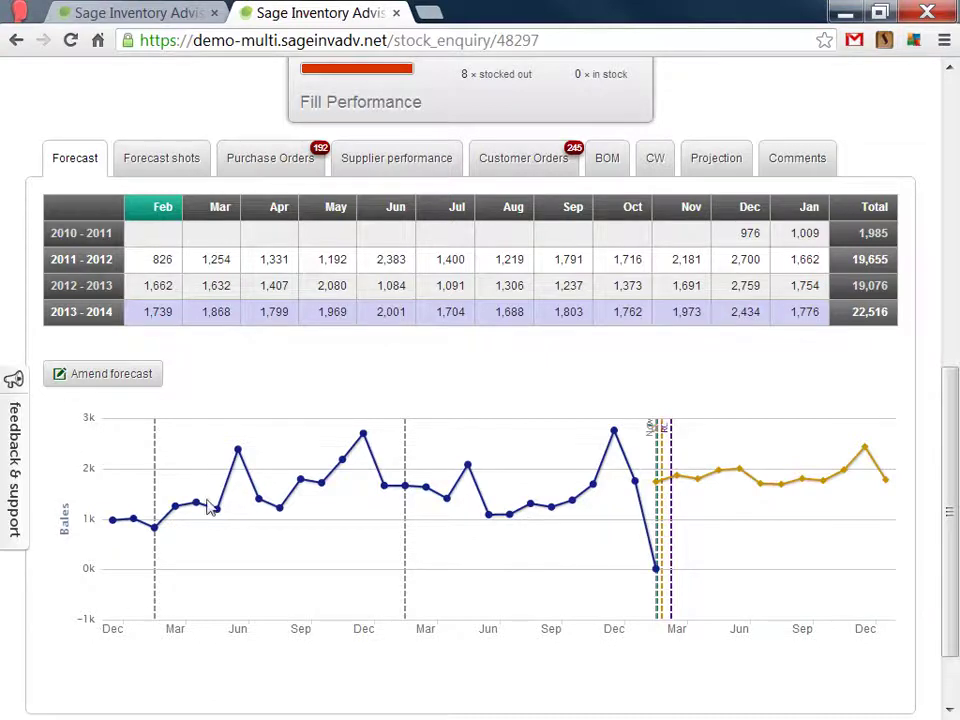
# Step: Raise product 25001's manual forecasts for February to June to 2278, 2447, 2357, 2579 and 2621, and apply the new forecast
pyautogui.click(141, 386)
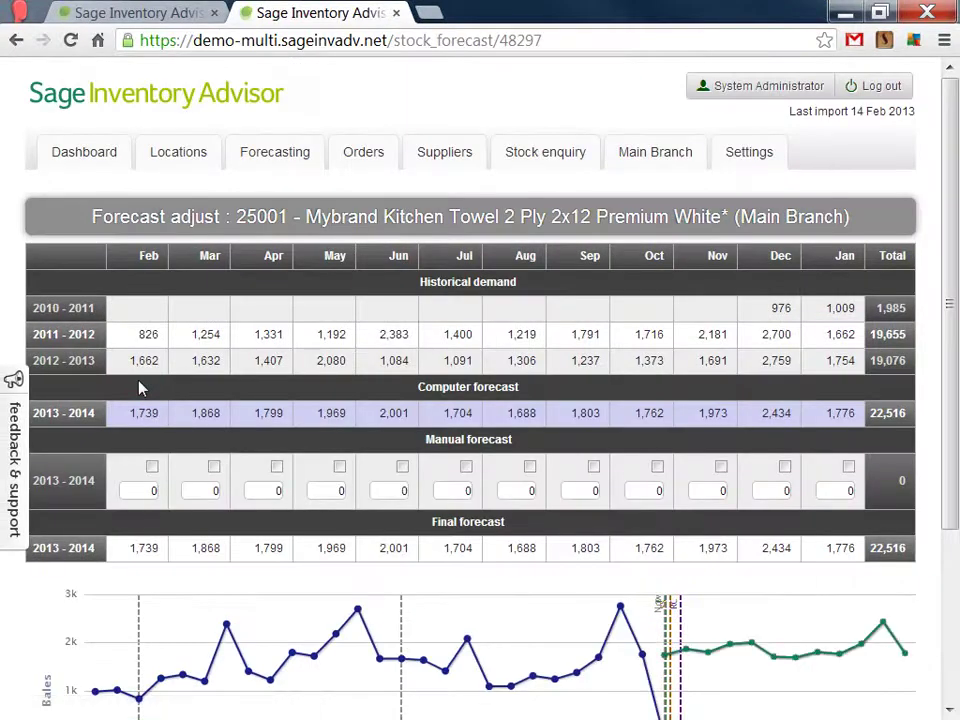
pyautogui.scroll(-1, 358, 458)
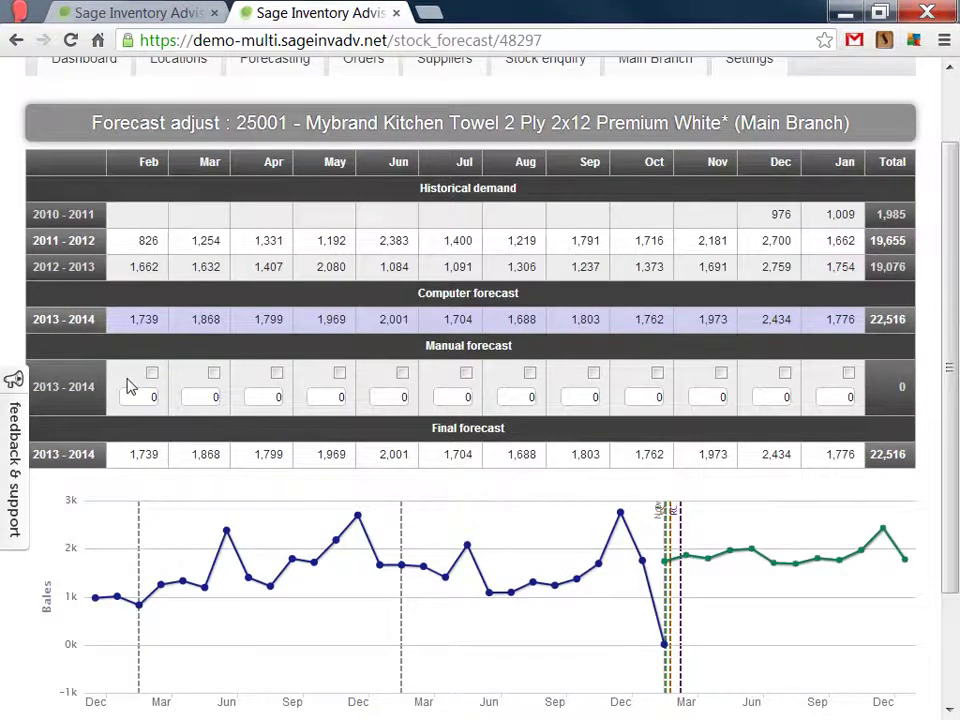
pyautogui.moveTo(130, 388); pyautogui.dragTo(388, 378)
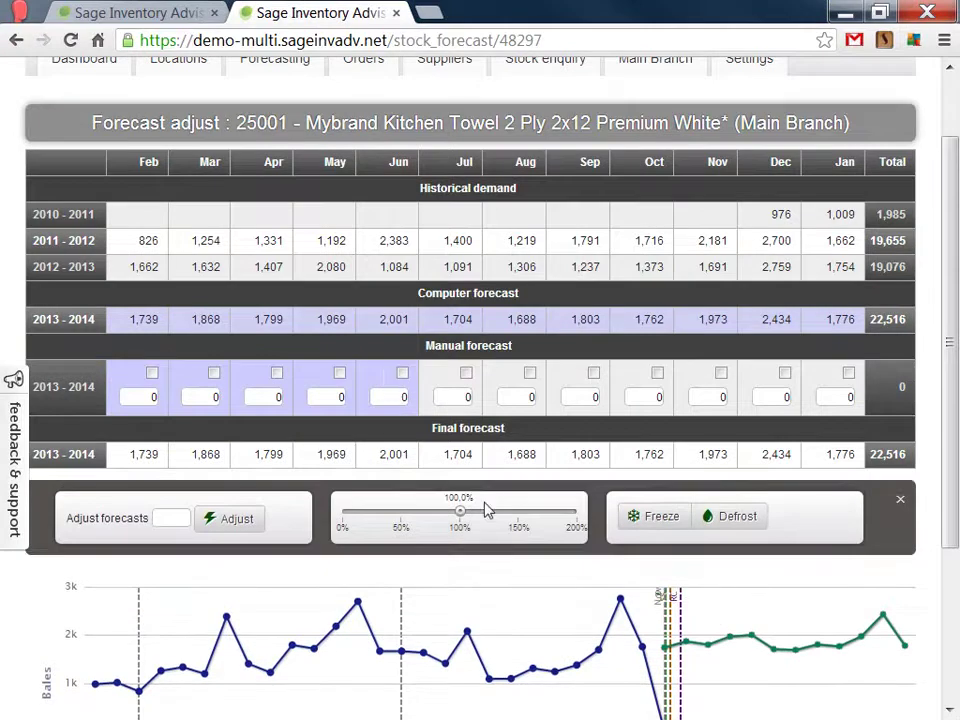
pyautogui.scroll(-1, 489, 510)
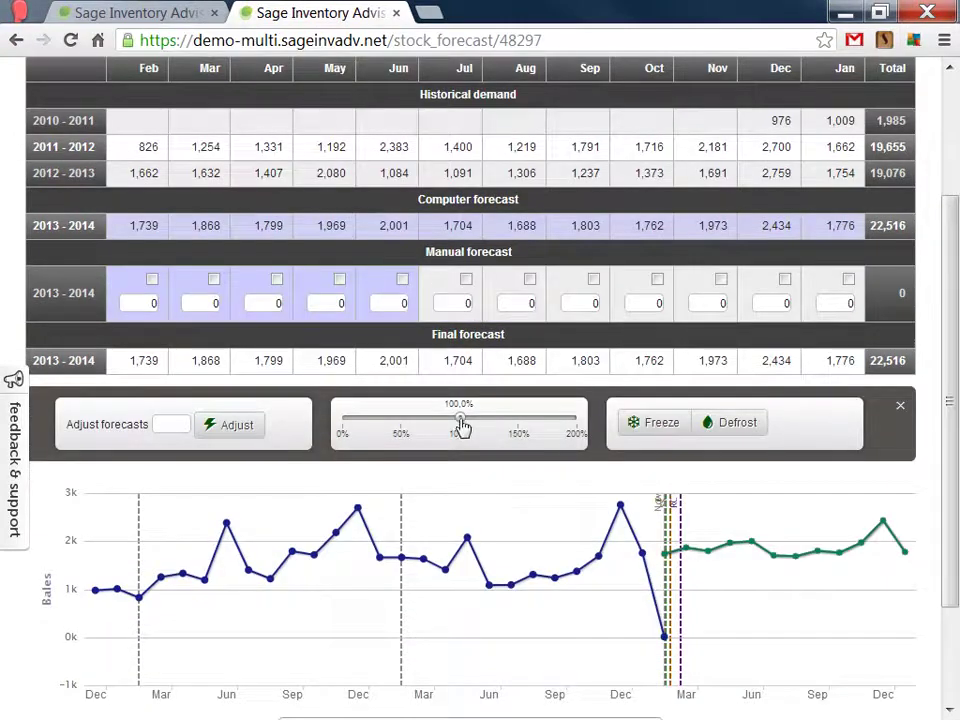
pyautogui.moveTo(461, 425); pyautogui.dragTo(499, 426)
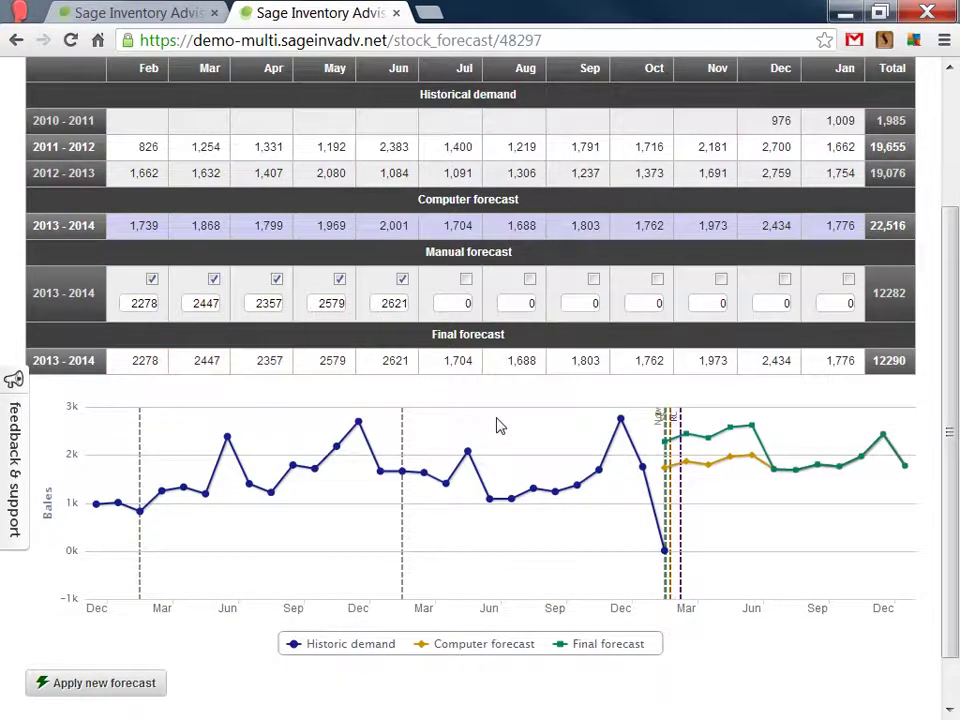
pyautogui.click(141, 688)
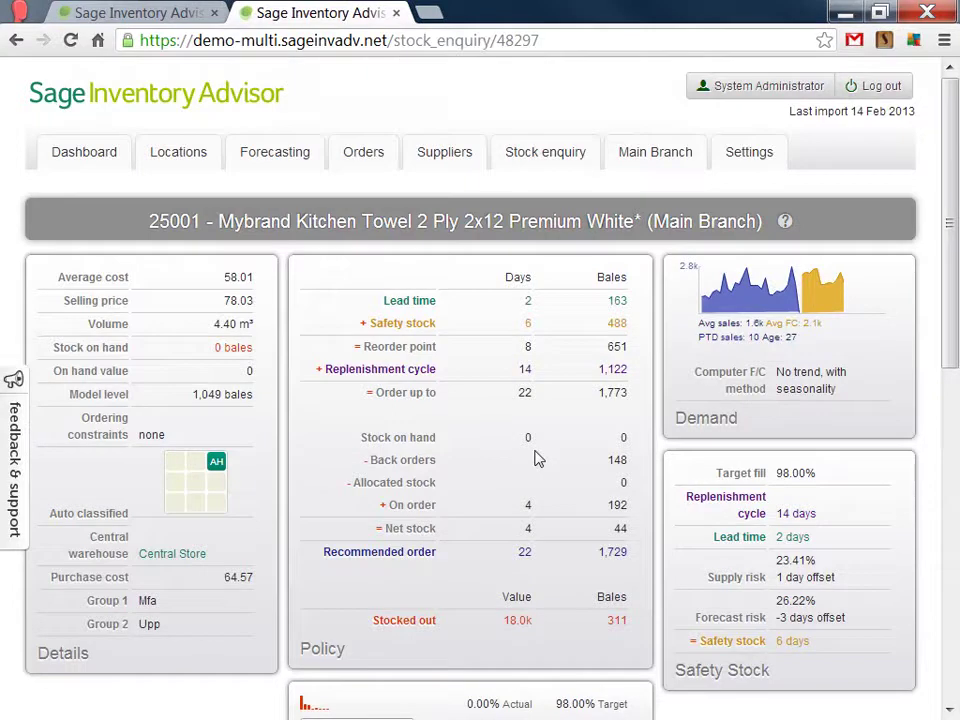
# Step: Review product 25001's supplier performance, stock projection and comments
pyautogui.scroll(-2, 535, 458)
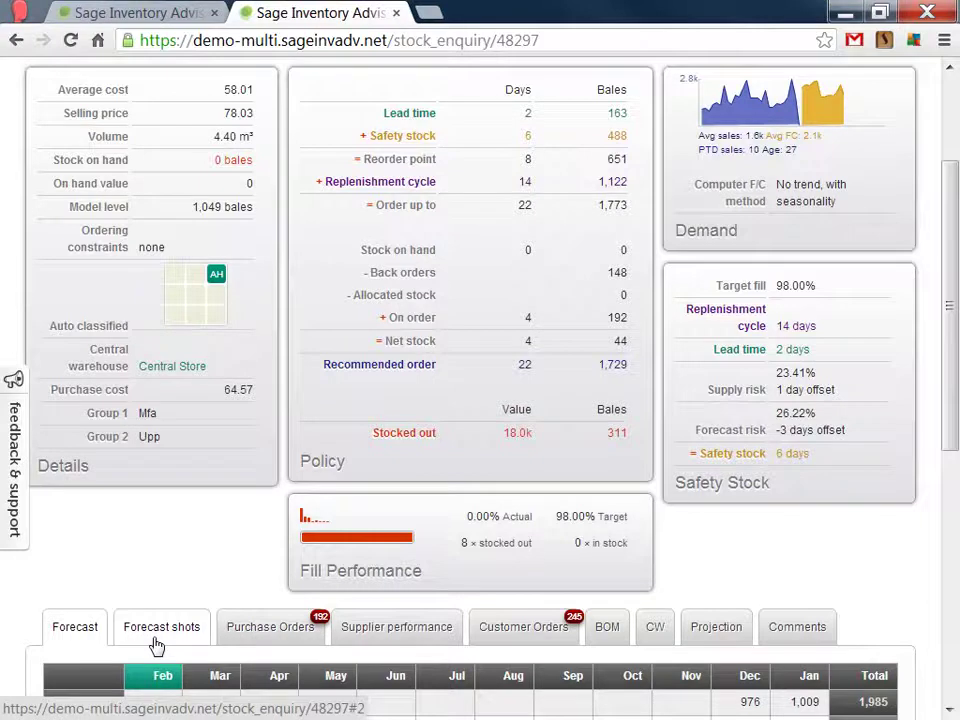
pyautogui.click(405, 627)
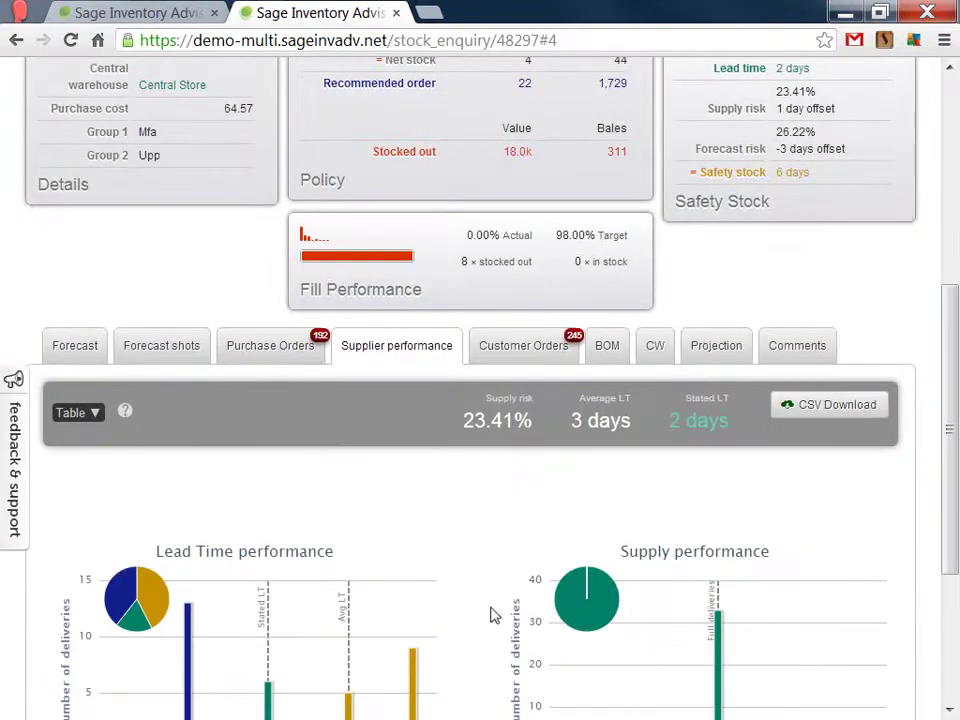
pyautogui.scroll(-2, 492, 614)
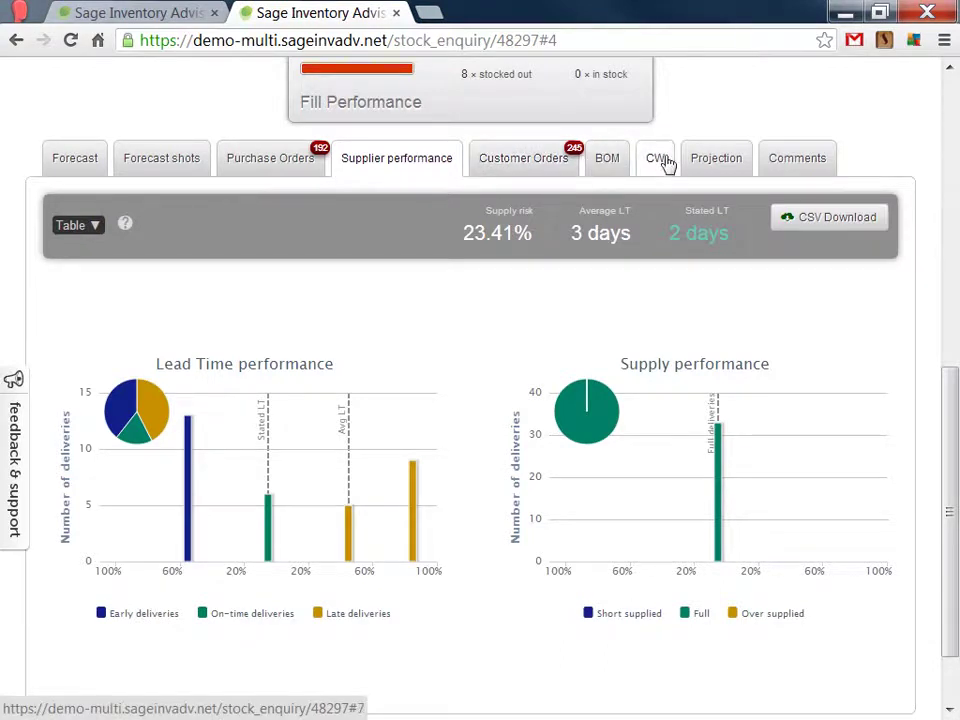
pyautogui.click(713, 168)
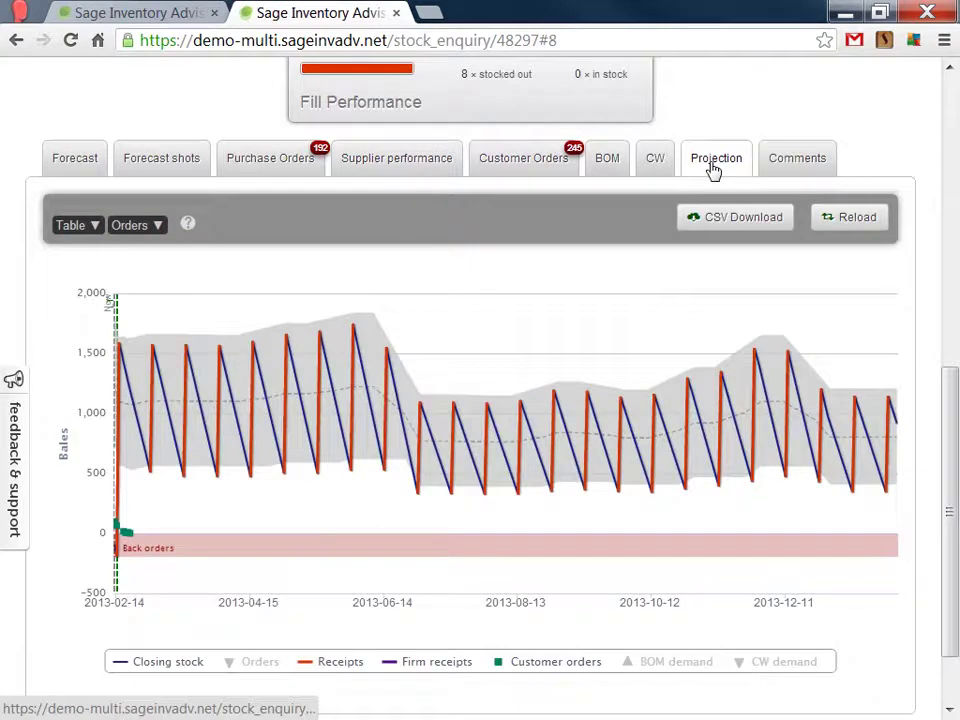
pyautogui.click(799, 175)
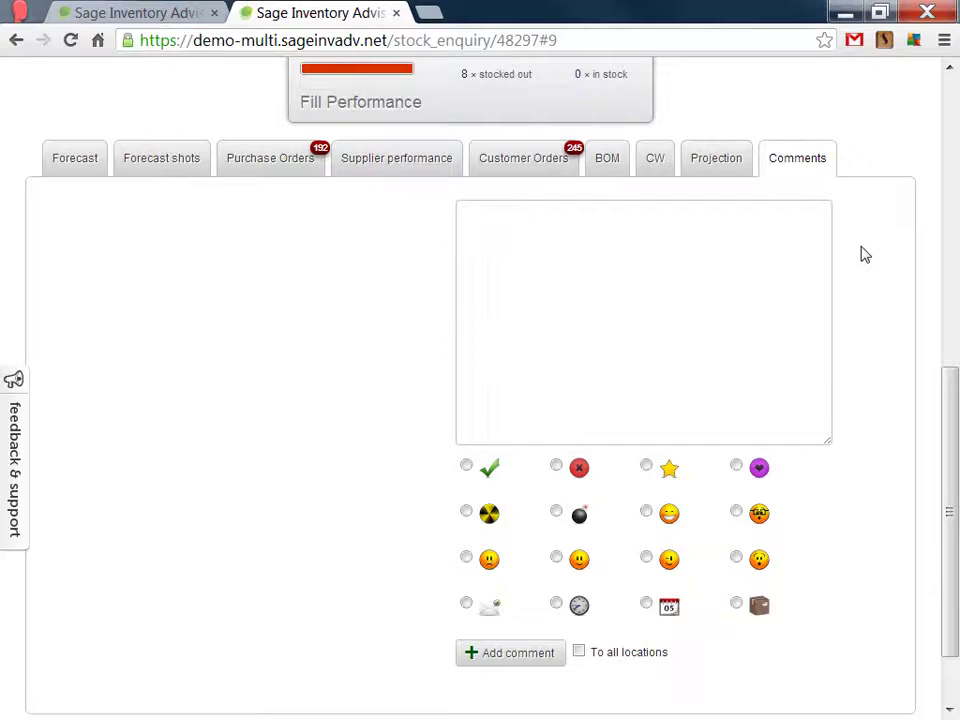
# Step: Open the inventory classification for the Central Store location and check how its ABC categories are defined
pyautogui.scroll(5, 865, 255)
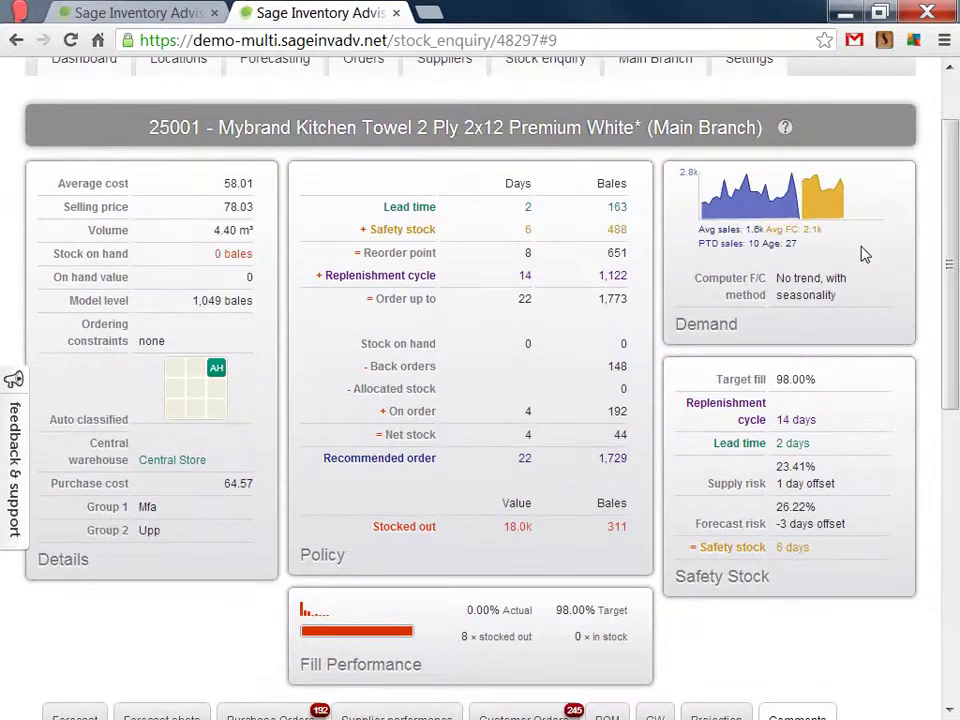
pyautogui.scroll(1, 865, 255)
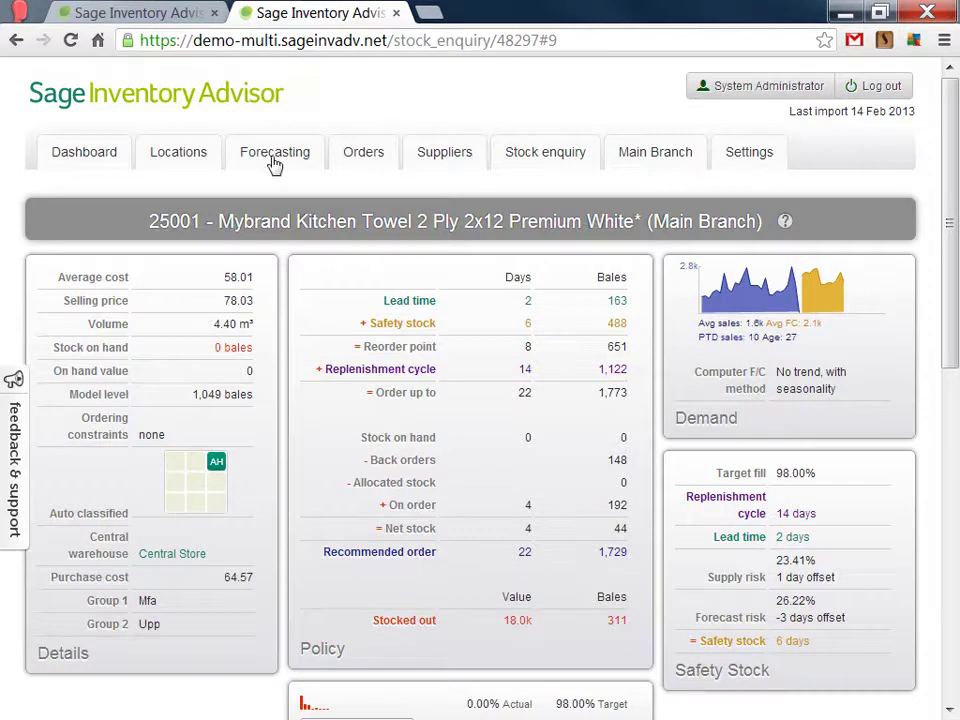
pyautogui.moveTo(172, 163)
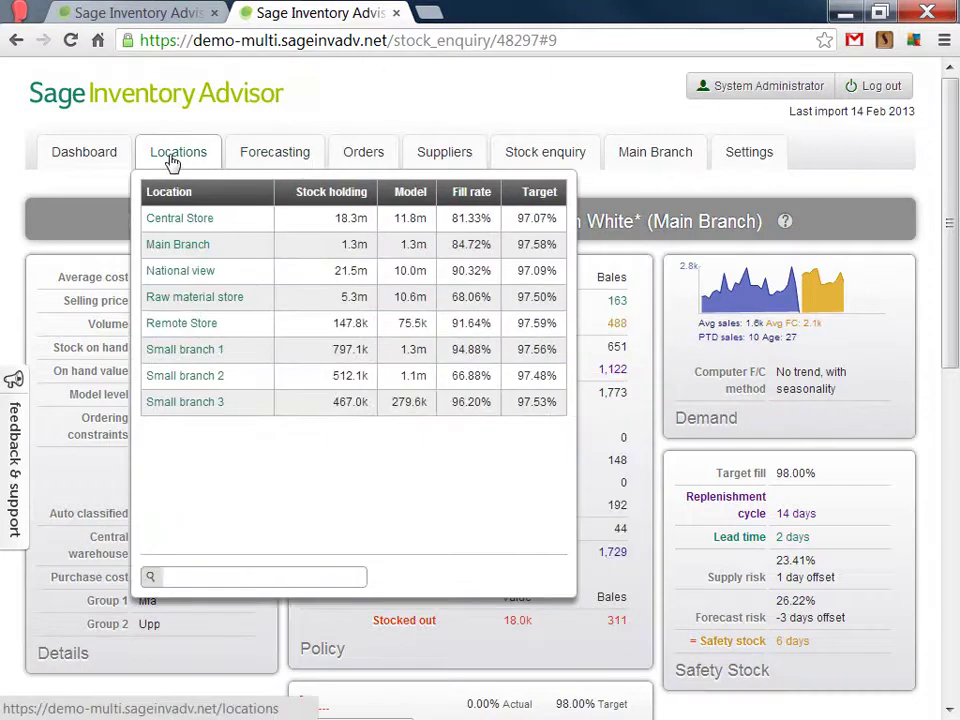
pyautogui.click(175, 220)
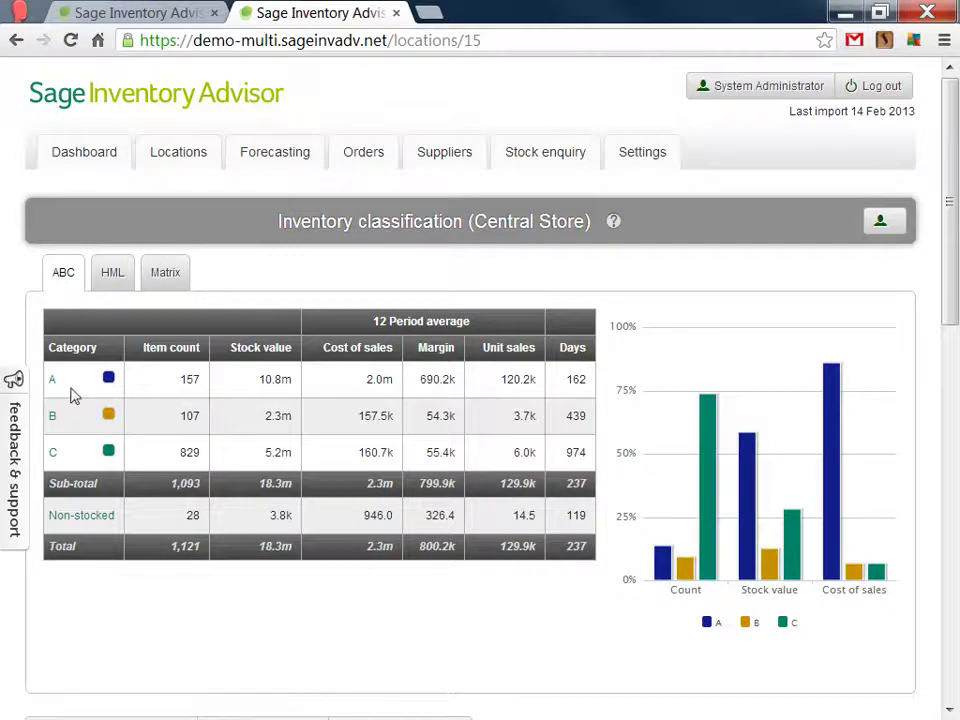
pyautogui.moveTo(53, 389)
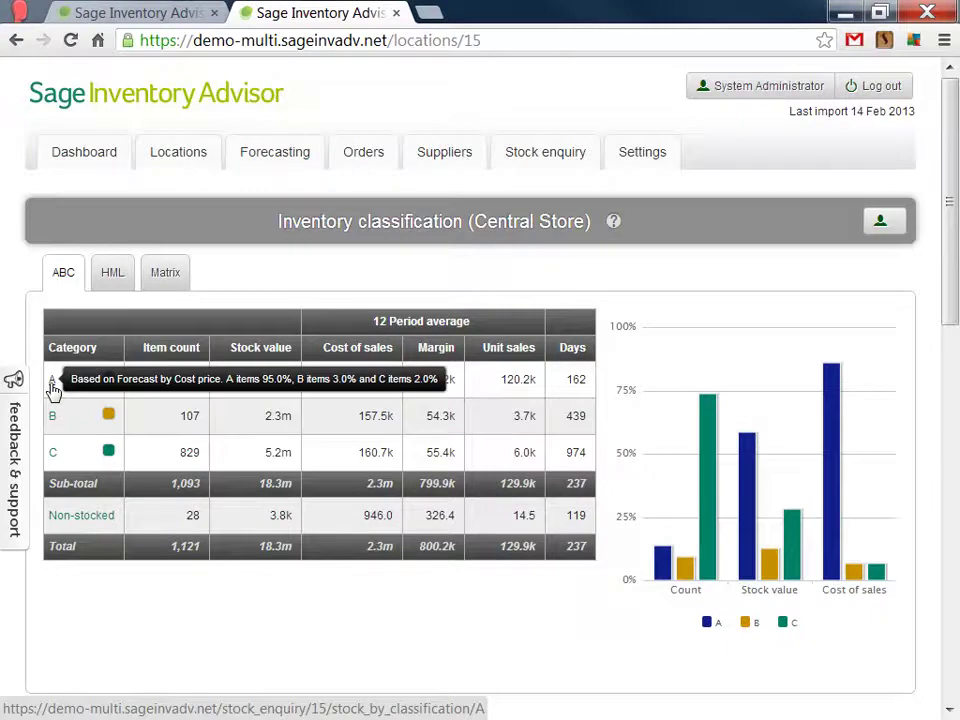
pyautogui.moveTo(184, 381)
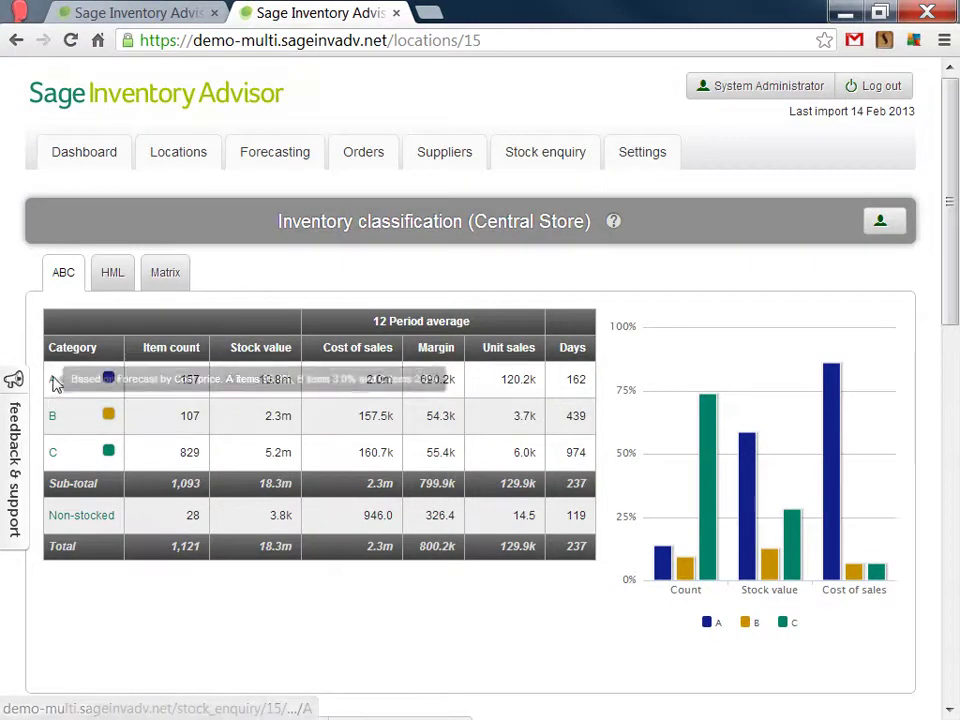
pyautogui.moveTo(54, 418)
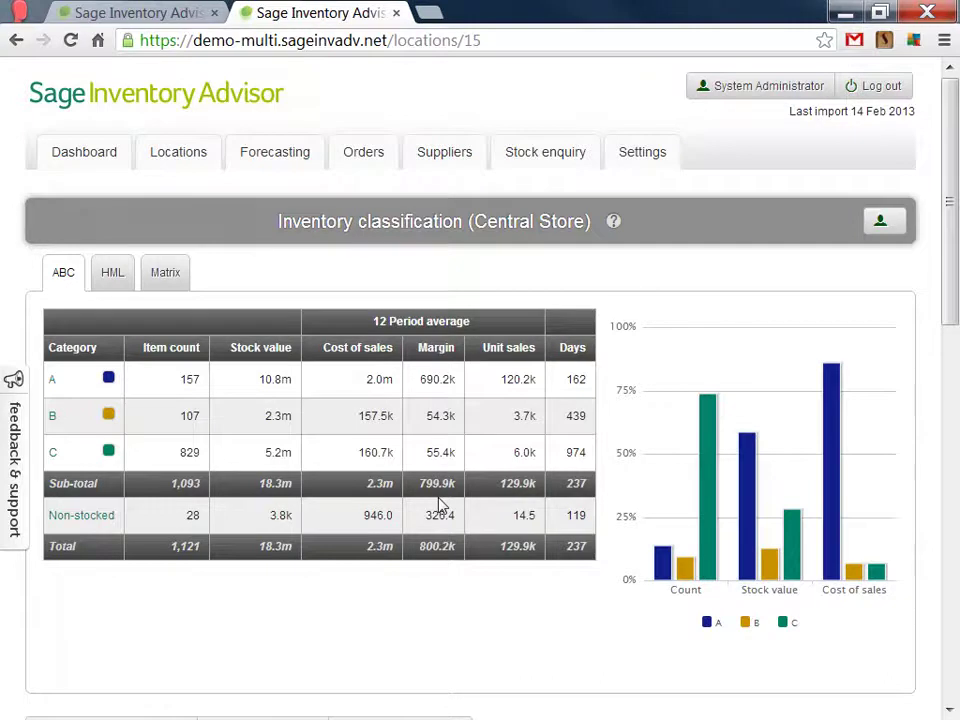
# Step: Examine the Central Store inventory by High, Medium and Low category, including the category basis, and in the classification matrix
pyautogui.click(111, 285)
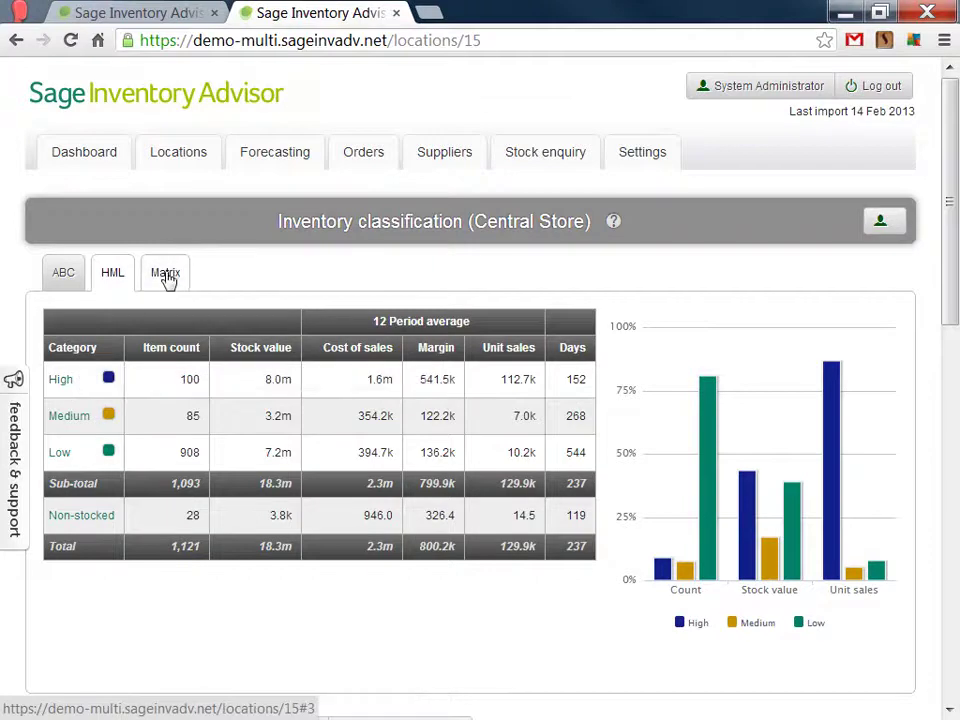
pyautogui.moveTo(57, 456)
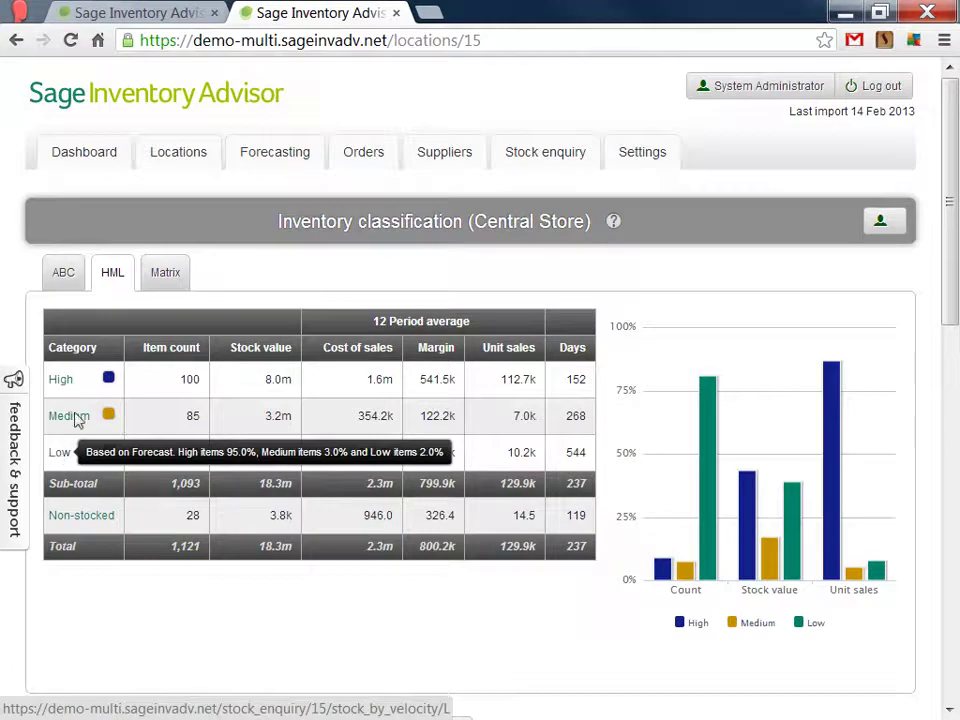
pyautogui.click(168, 276)
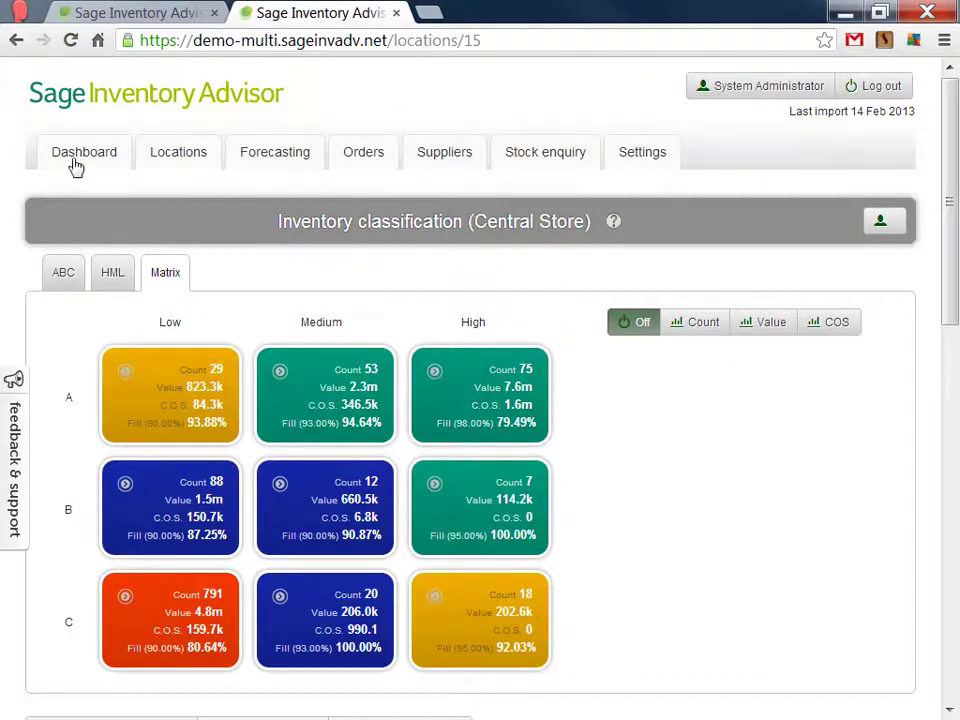
# Step: Return to the Central Store dashboard and open the potential stock outs item list
pyautogui.moveTo(75, 165)
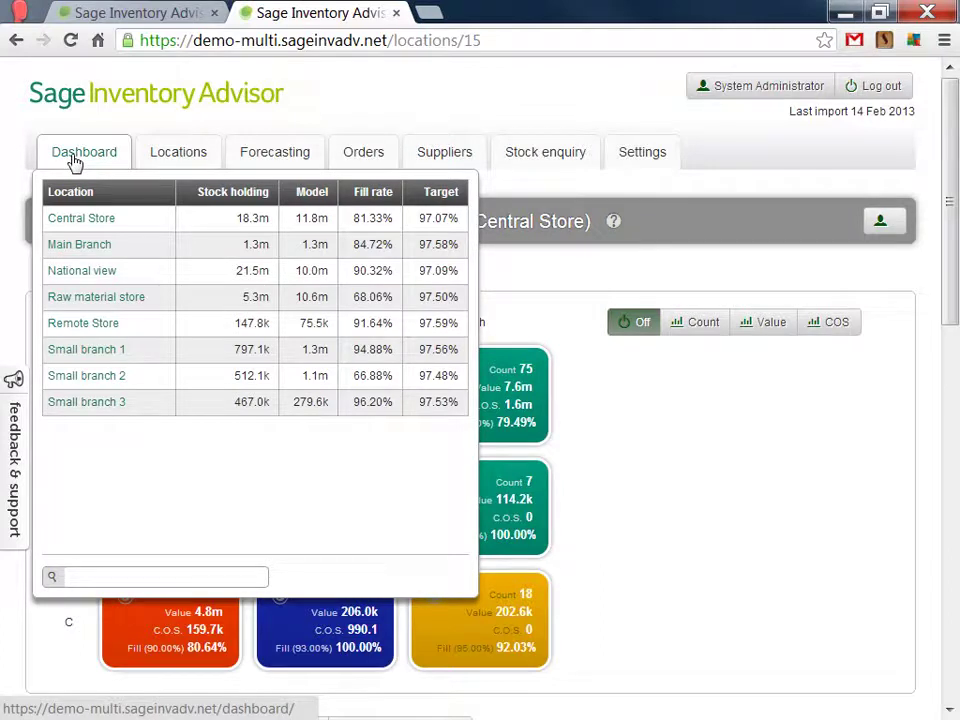
pyautogui.click(75, 164)
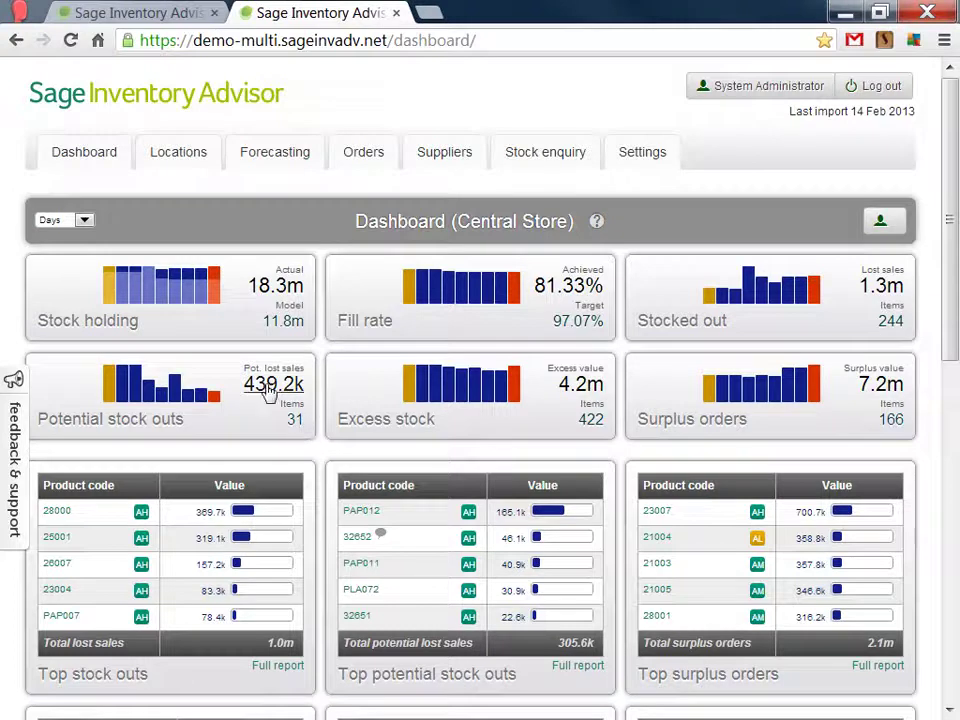
pyautogui.click(280, 412)
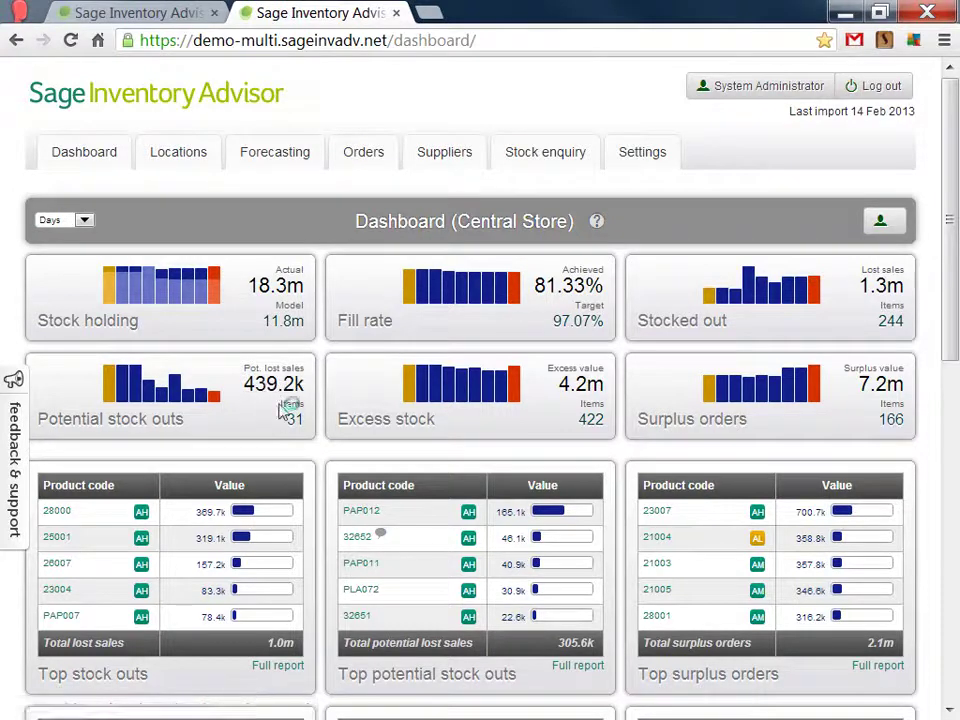